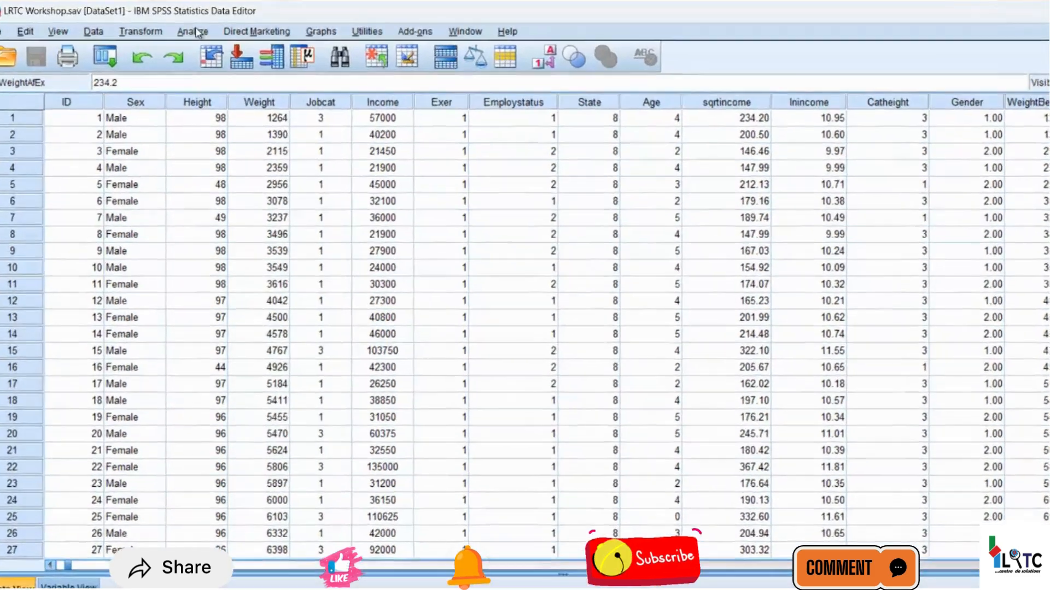
- Open the Explore procedure for descriptive statistics on the workshop dataset
left_click(195, 28)
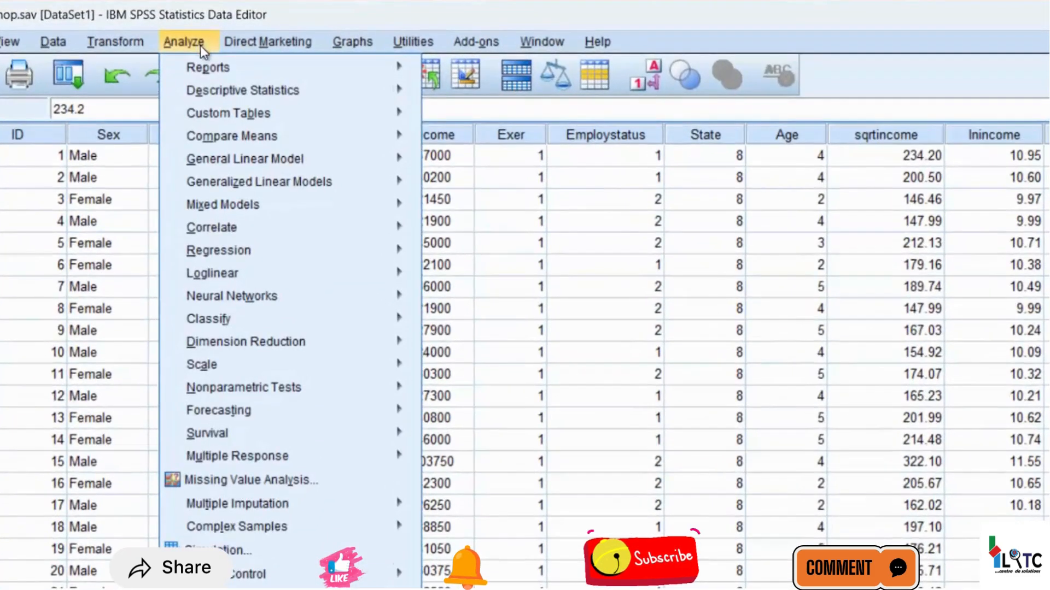
mouse_move(251, 93)
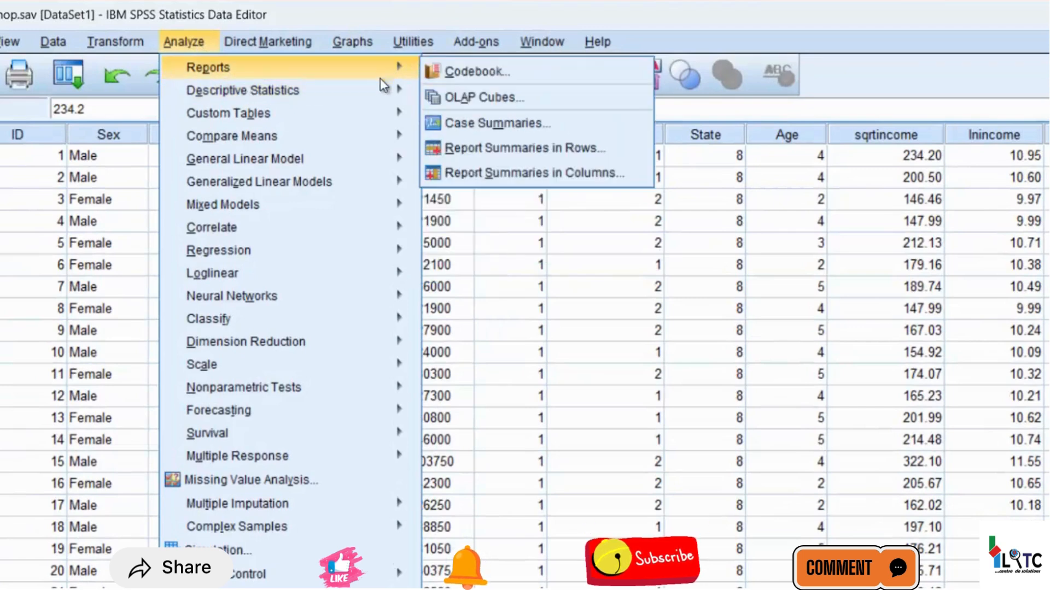
left_click(451, 141)
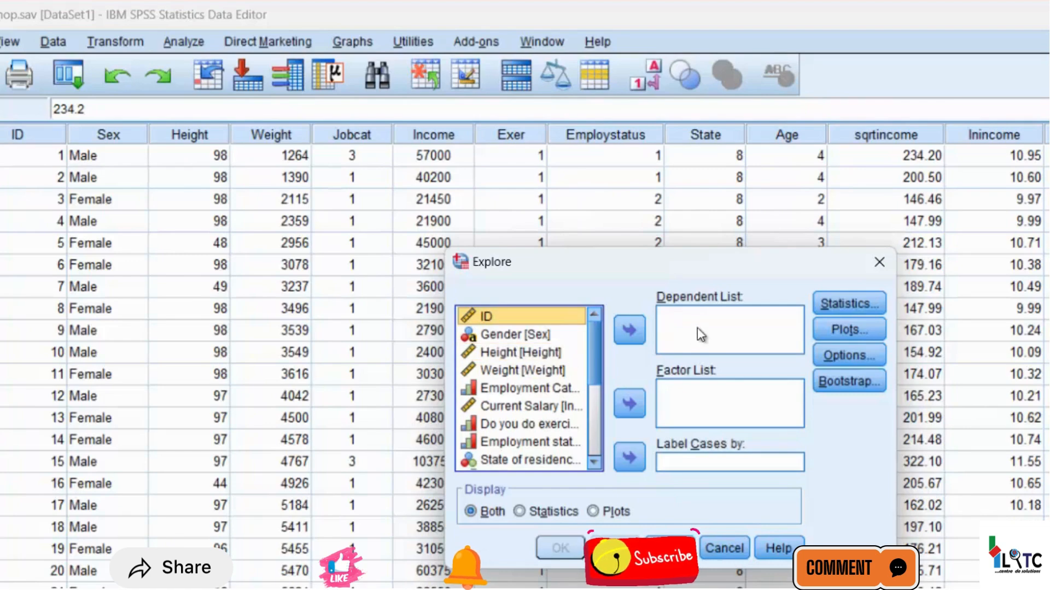
- Try to add every variable, including ID and Gender [Sex], to the dependent list at once
left_click(539, 353)
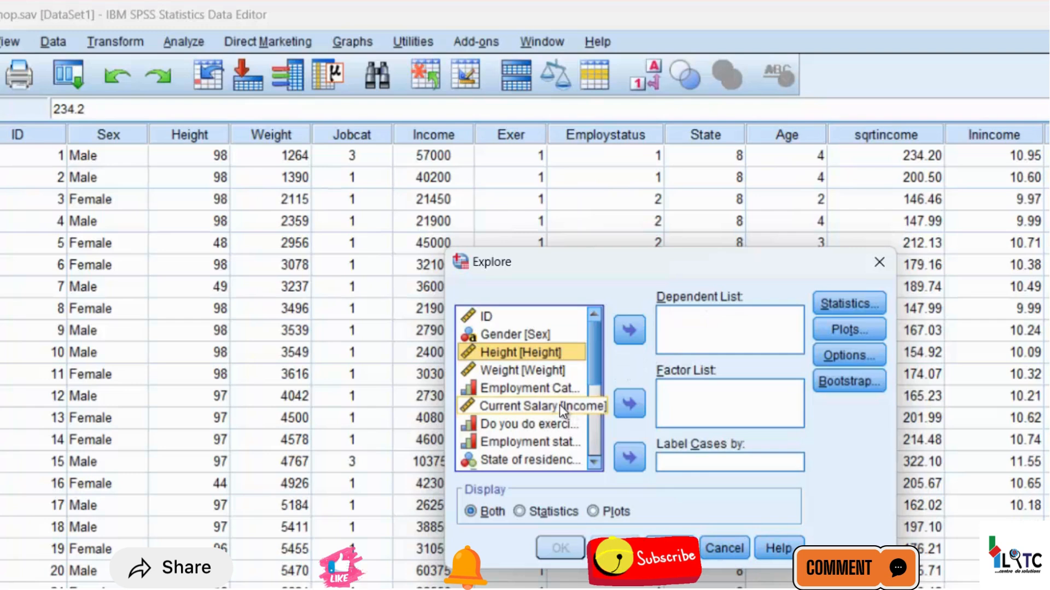
key("ctrl+a")
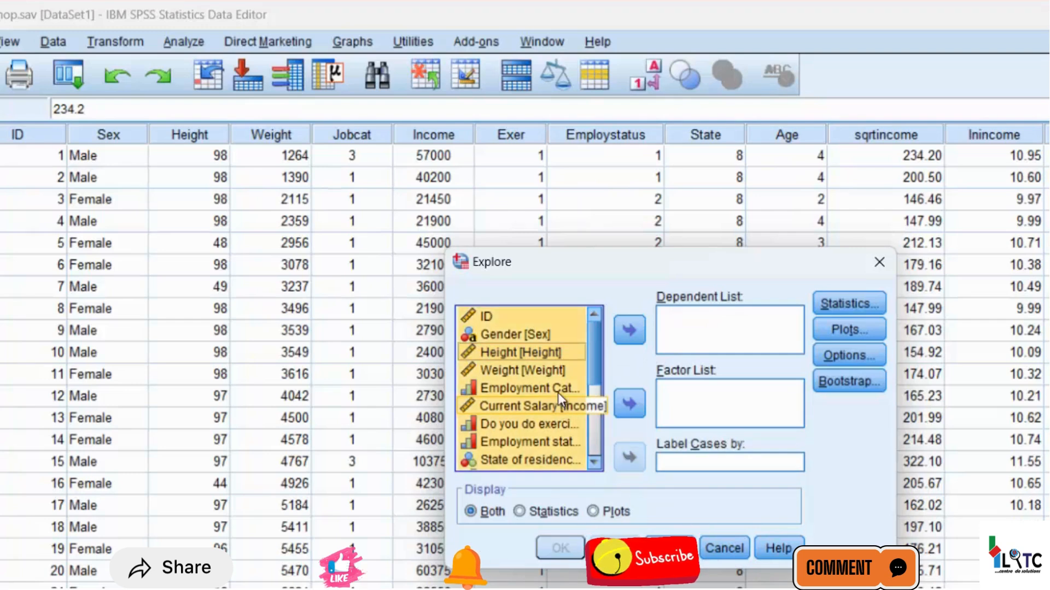
left_click(630, 331)
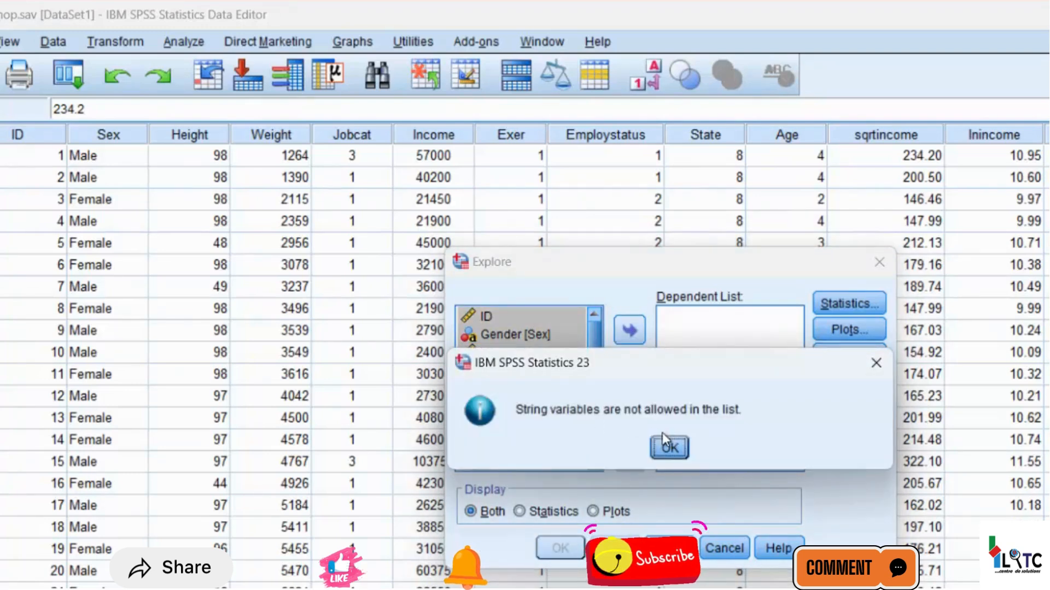
left_click(679, 446)
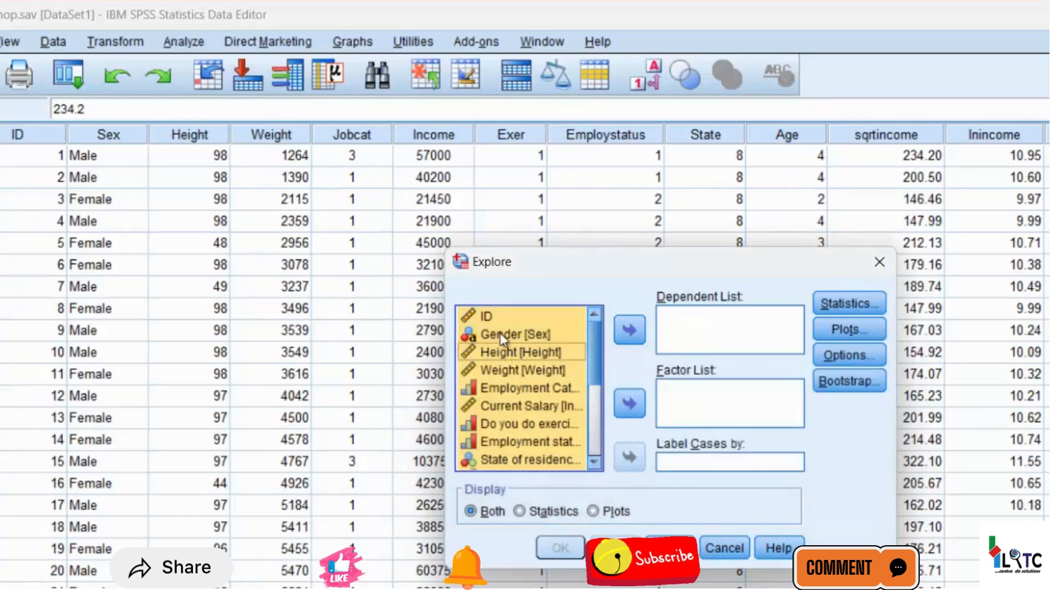
- Add all variables except ID and Gender [Sex] to the dependent list
left_click(501, 334)
key("ctrl+a")
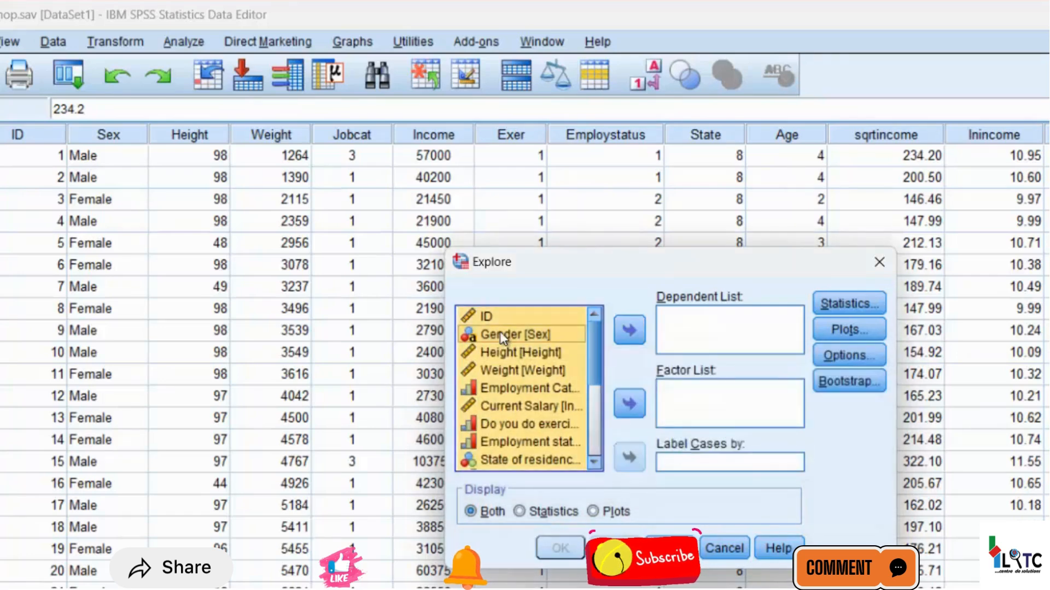
left_click(499, 333)
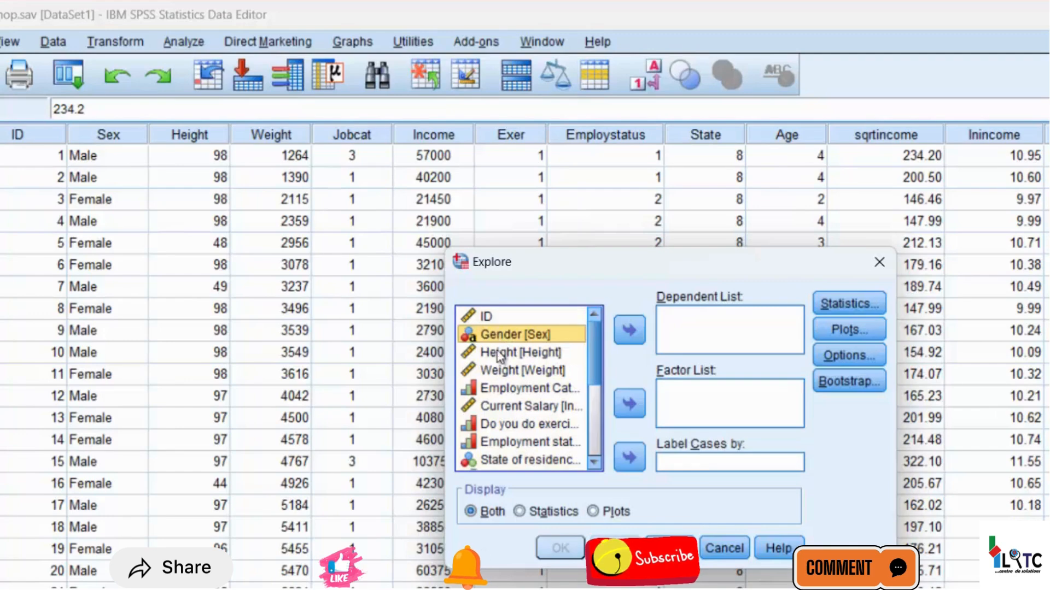
key("ctrl+a")
left_click(507, 317, "ctrl")
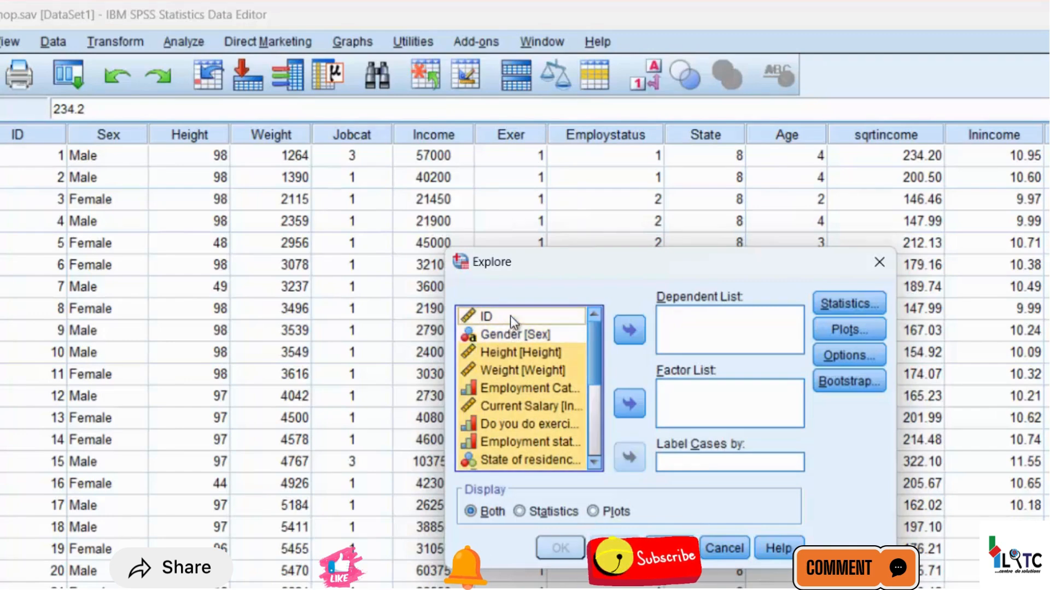
left_click(618, 328)
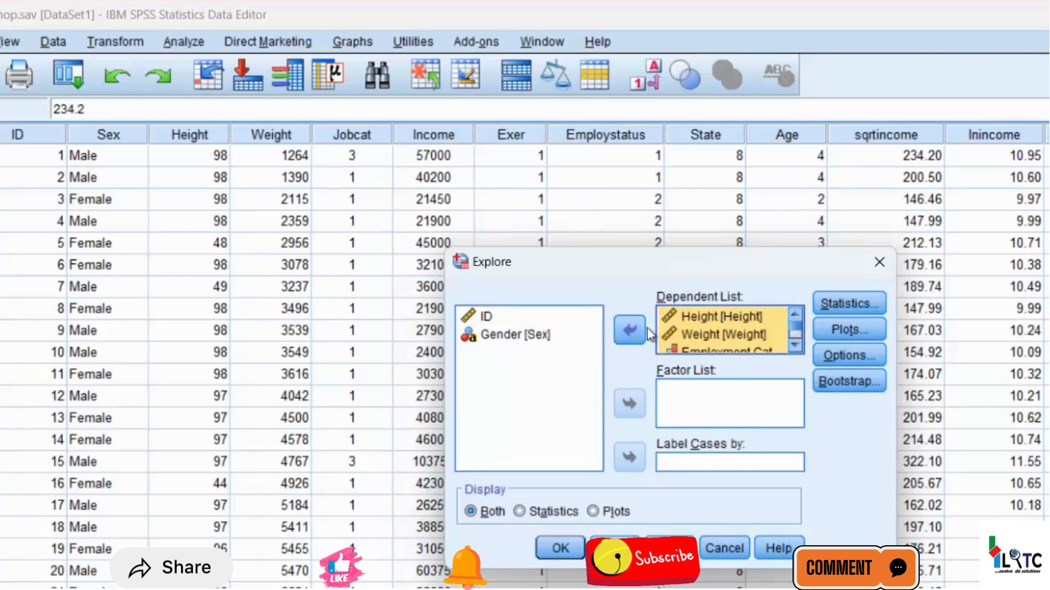
- Request descriptives with a 95% confidence interval for the mean
left_click(846, 306)
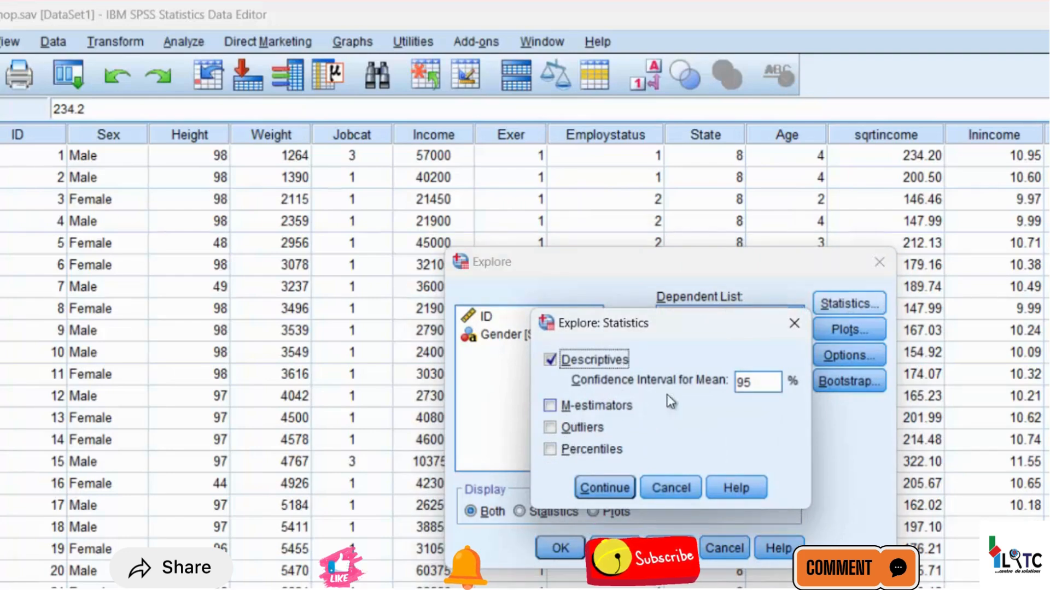
left_click(769, 382)
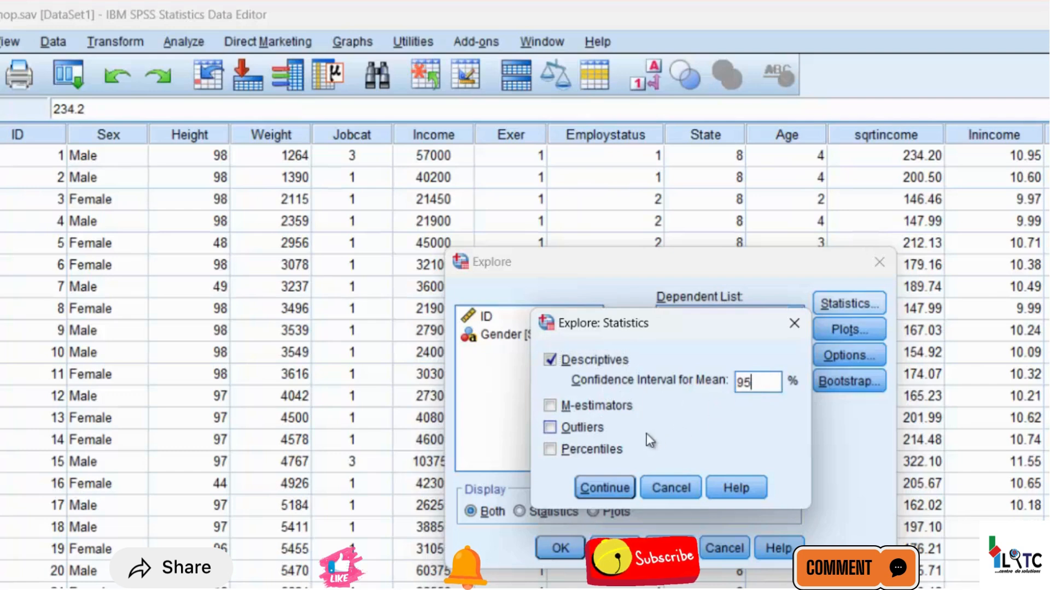
left_click(604, 487)
- Include histograms and normality plots with tests in the Explore plots, keeping stem-and-leaf plots and factor-level boxplots
left_click(869, 332)
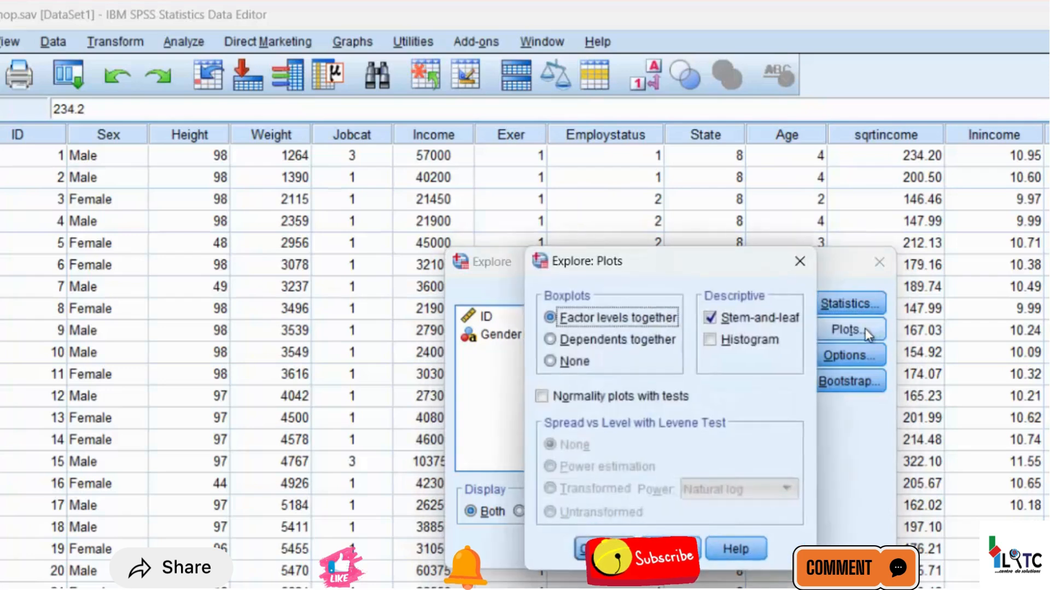
left_click(715, 345)
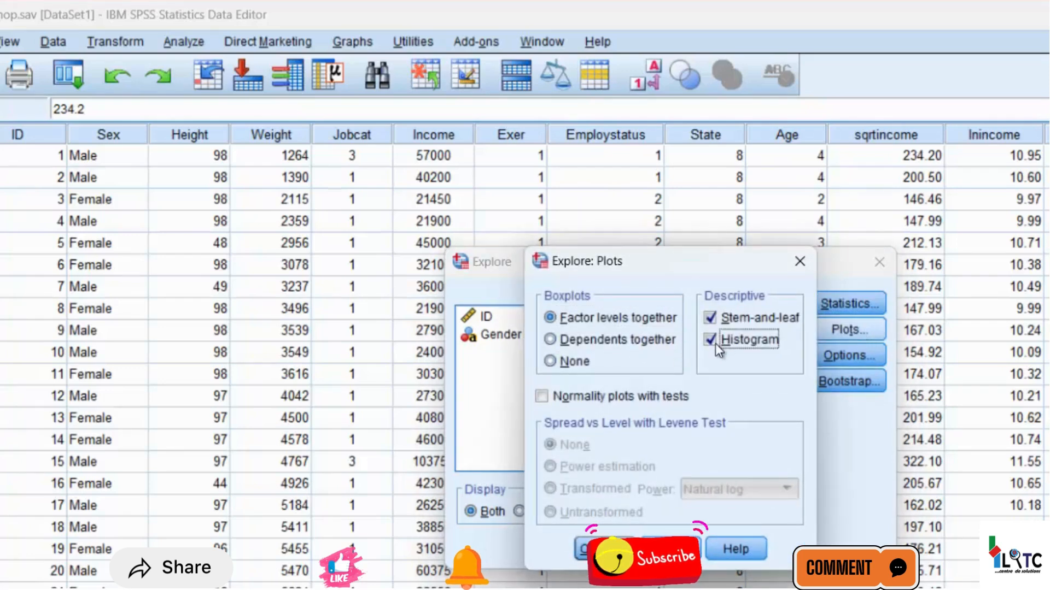
left_click(542, 396)
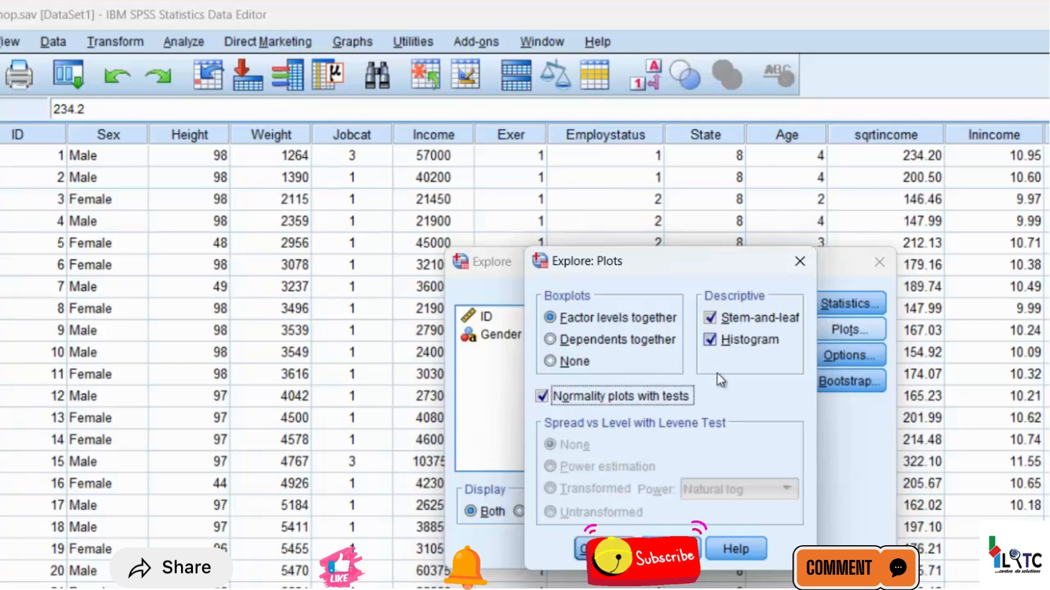
left_click(710, 339)
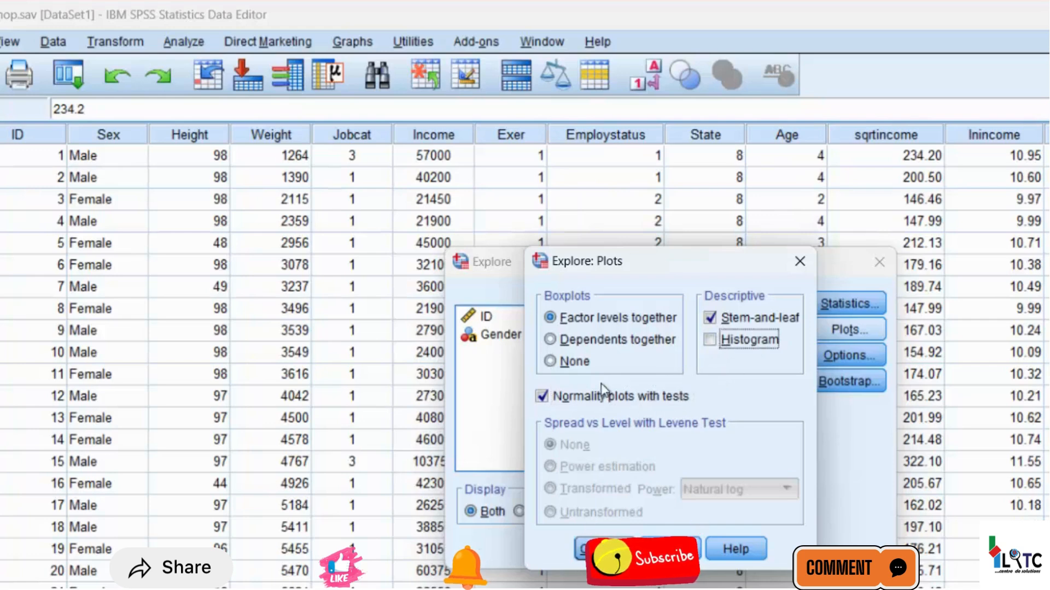
left_click(543, 399)
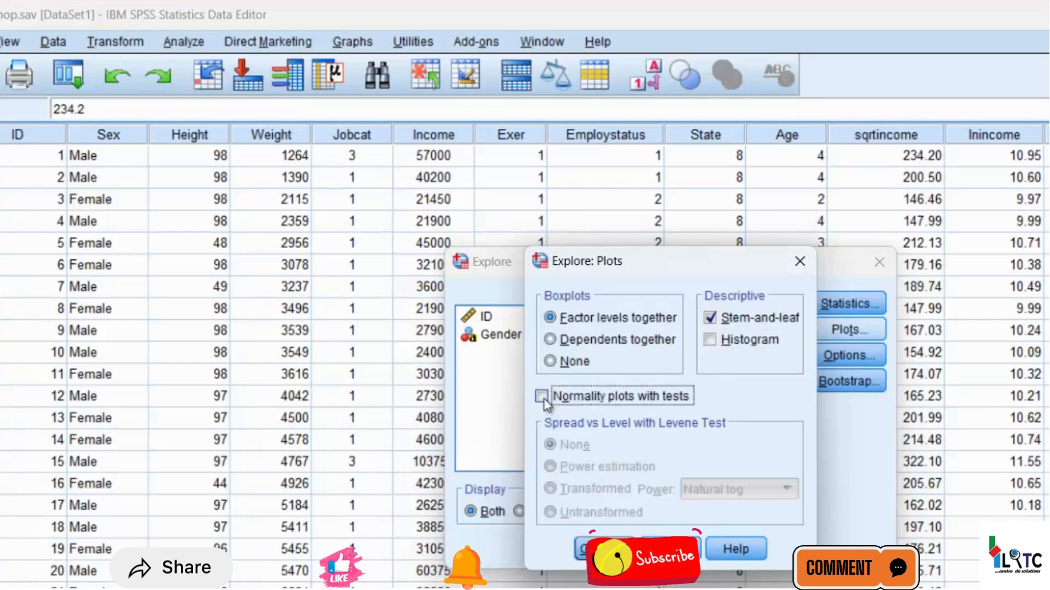
left_click(543, 398)
left_click(709, 341)
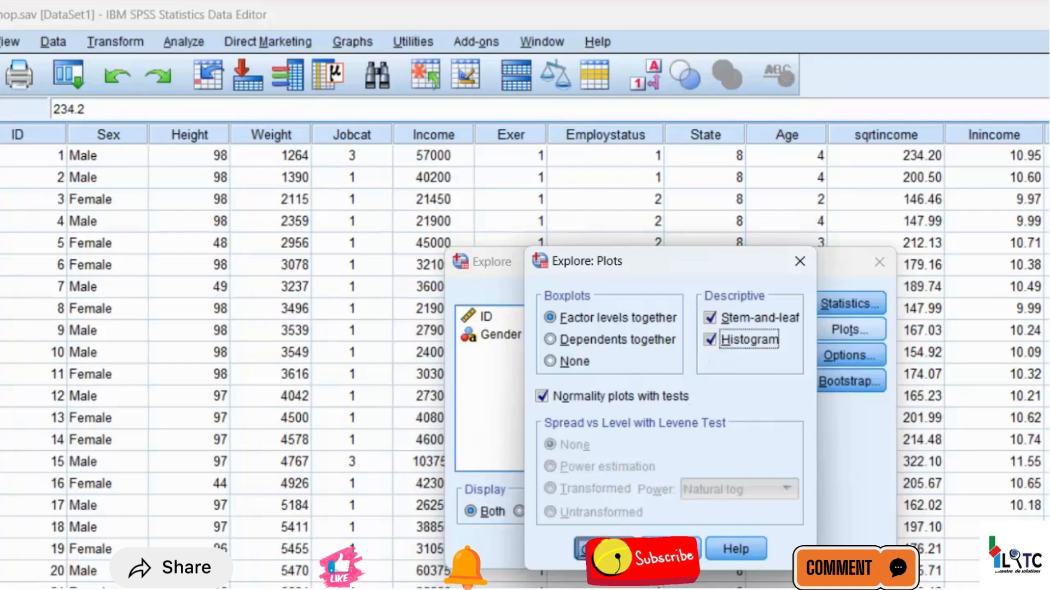
left_click(595, 548)
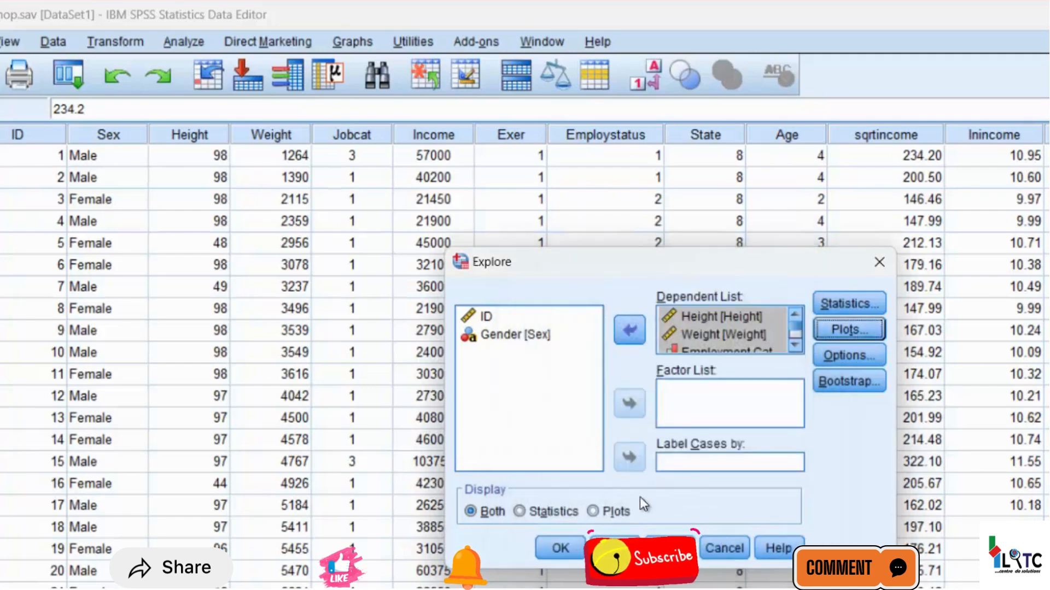
- Set the display to both statistics and plots, run the Explore analysis, and dismiss the formatting toolbar over the output
left_click(607, 515)
left_click(522, 512)
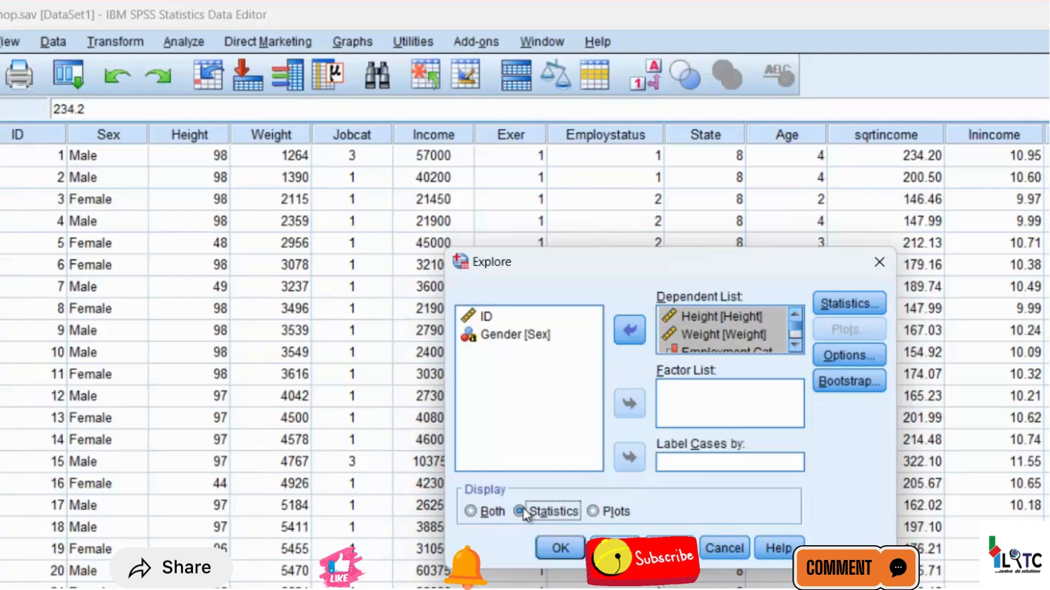
left_click(477, 515)
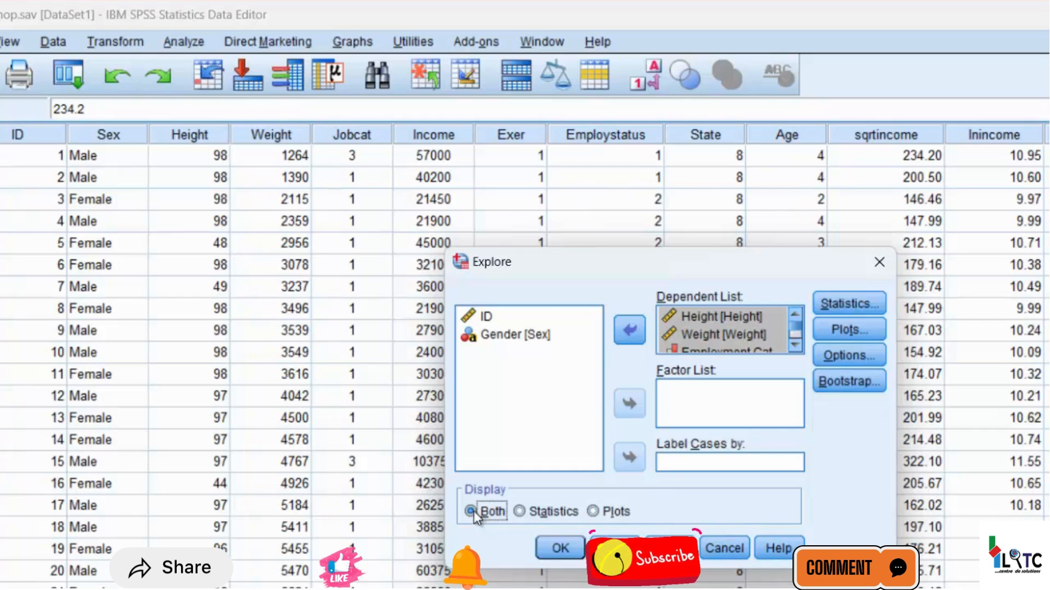
left_click(562, 541)
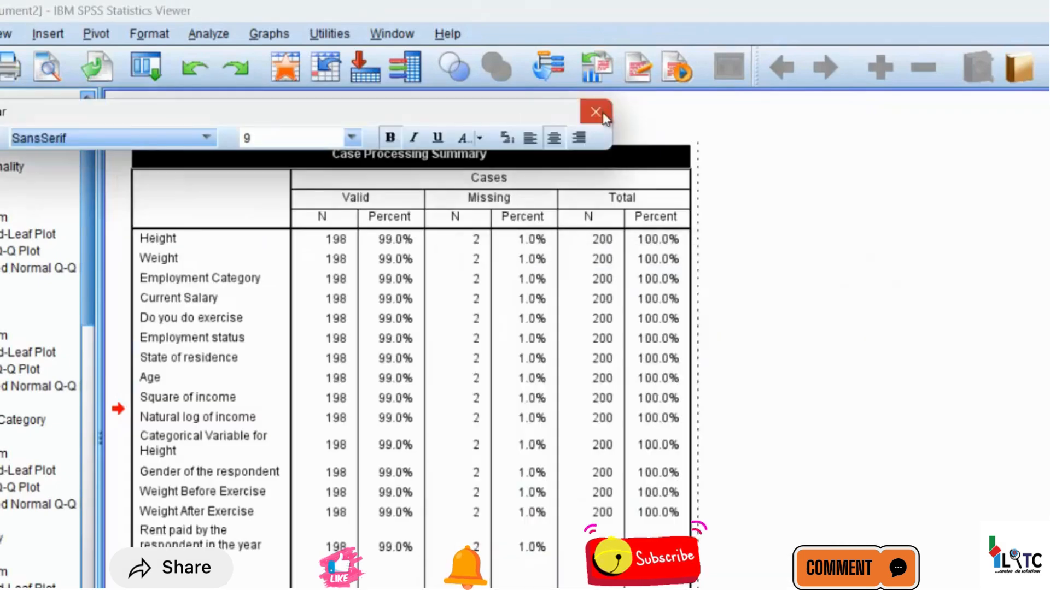
left_click(601, 113)
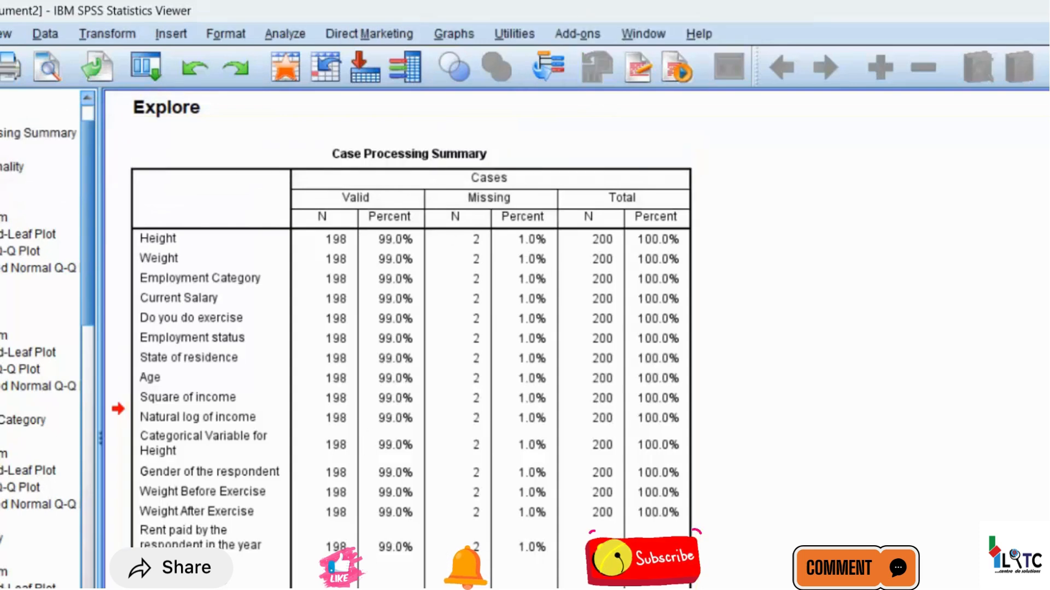
- Examine the Case Processing Summary and the Descriptives table for each variable in the output
scroll(402, 343, "down", 1)
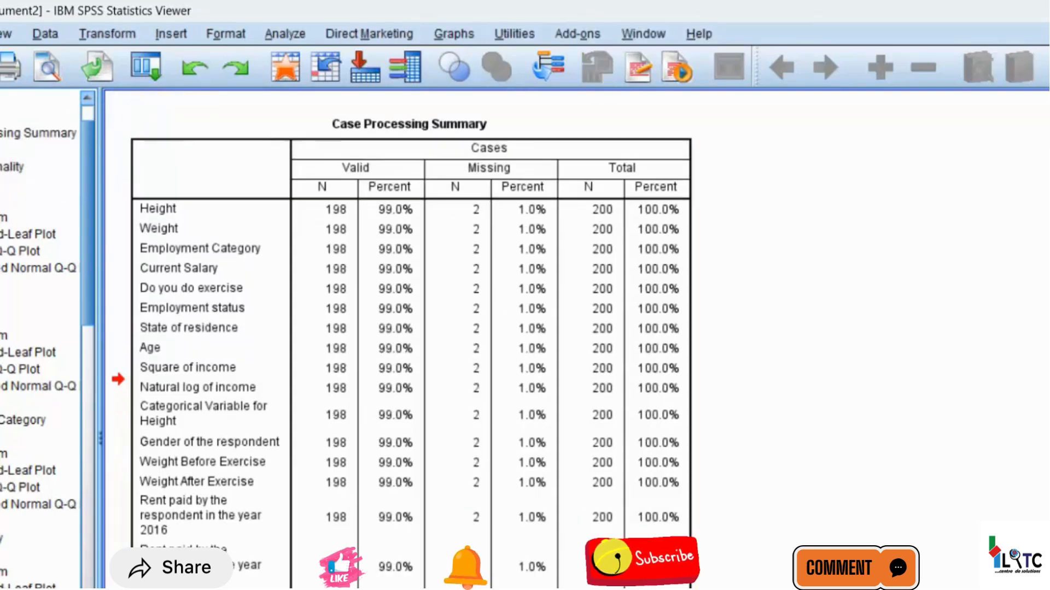
scroll(410, 339, "down", 14)
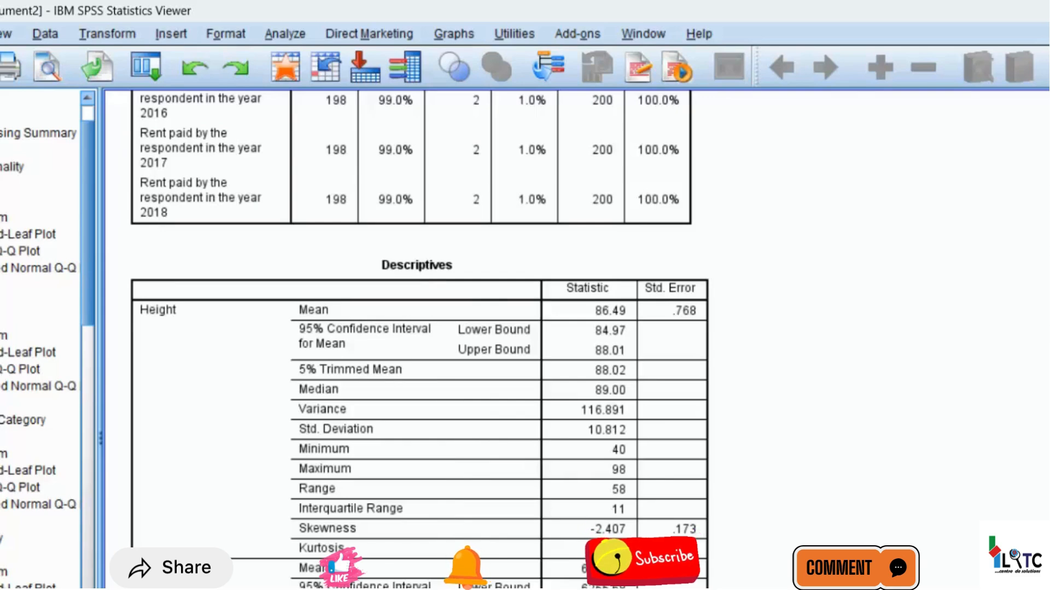
scroll(418, 339, "down", 1)
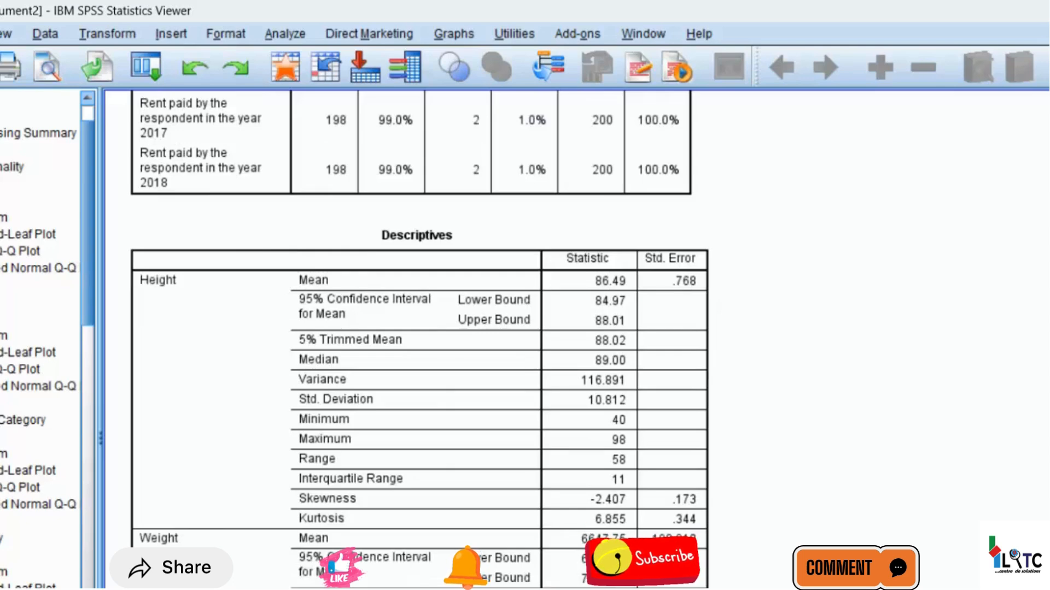
scroll(419, 339, "down", 20)
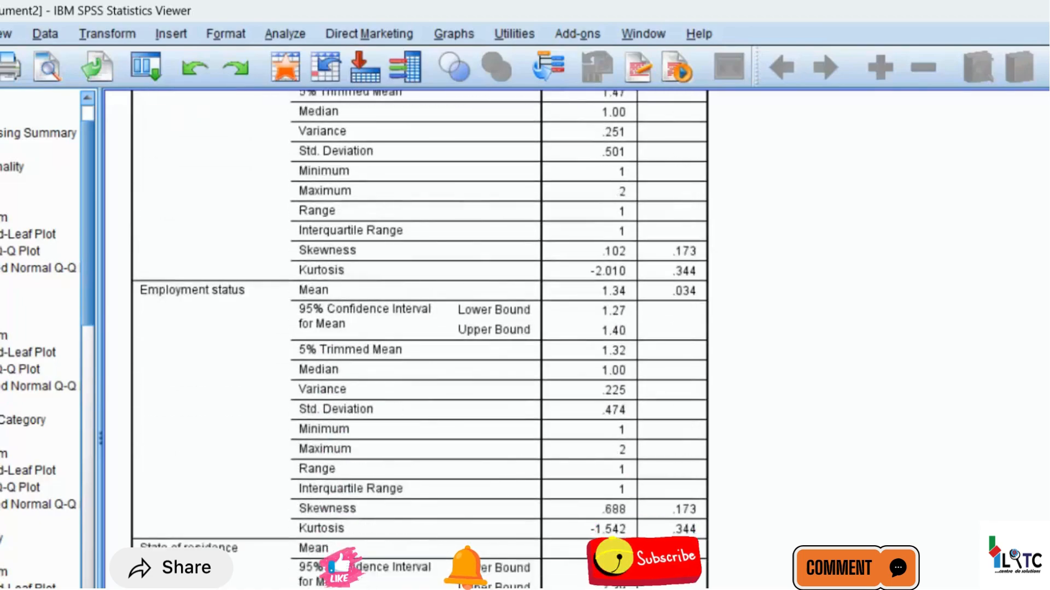
scroll(418, 339, "down", 20)
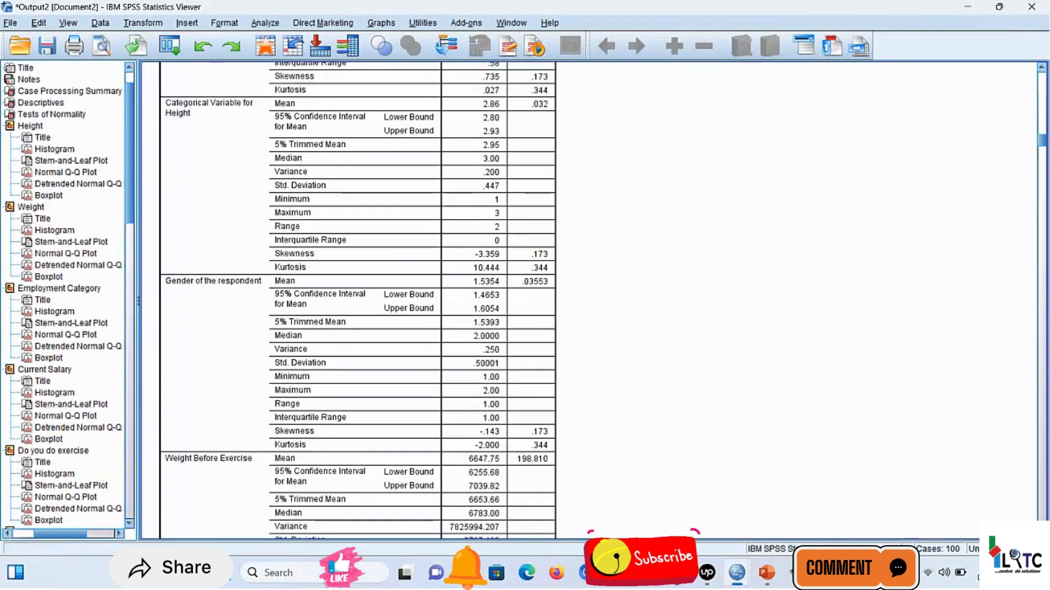
scroll(357, 300, "down", 4)
scroll(358, 300, "down", 11)
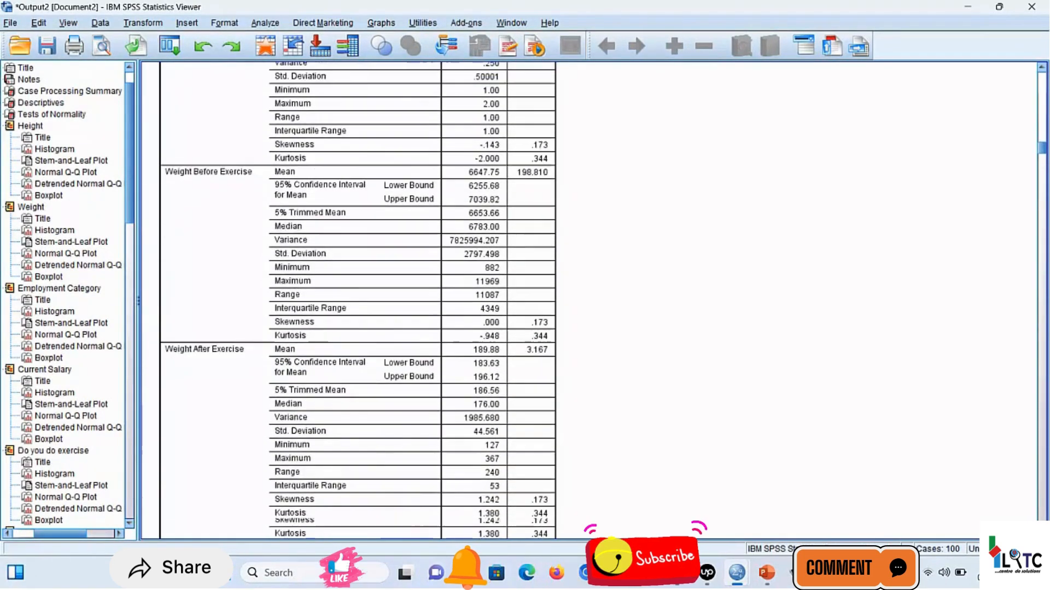
scroll(357, 300, "down", 20)
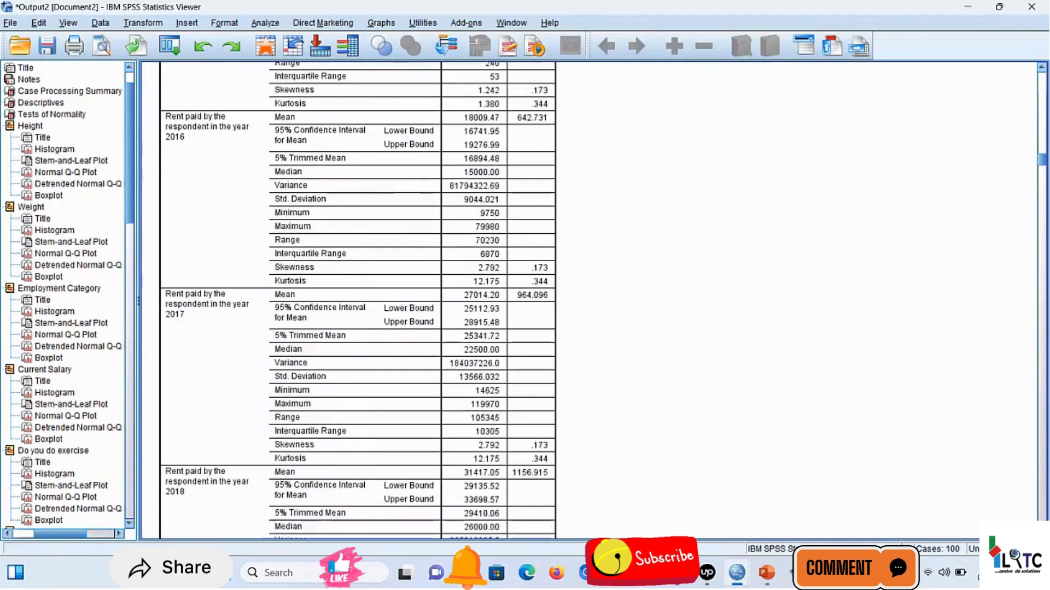
- Examine the Kolmogorov-Smirnov and Shapiro-Wilk results in the Tests of Normality table, followed by the Height histogram
scroll(358, 300, "down", 3)
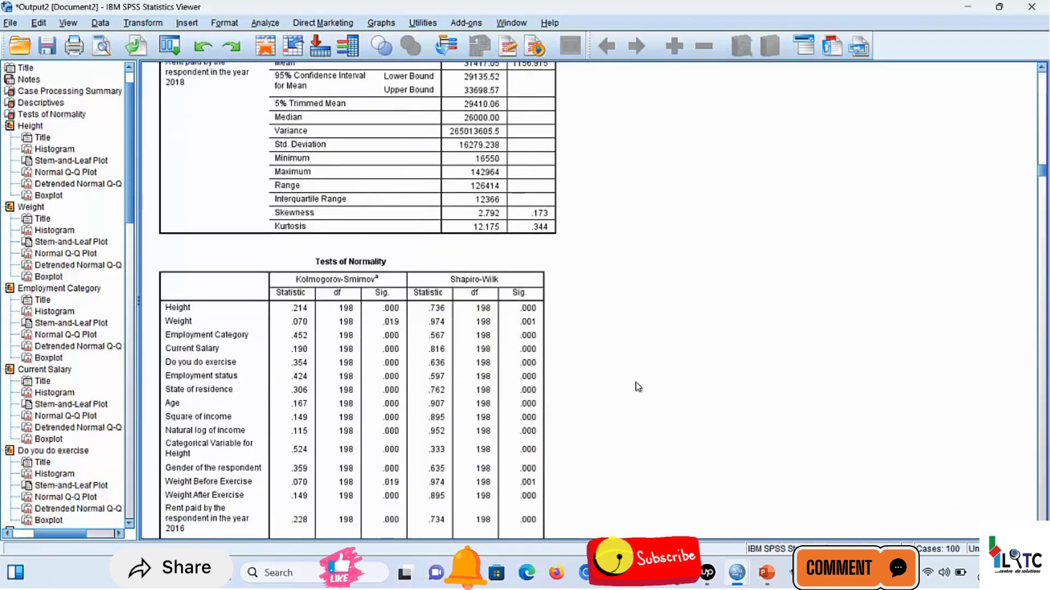
left_click(463, 296)
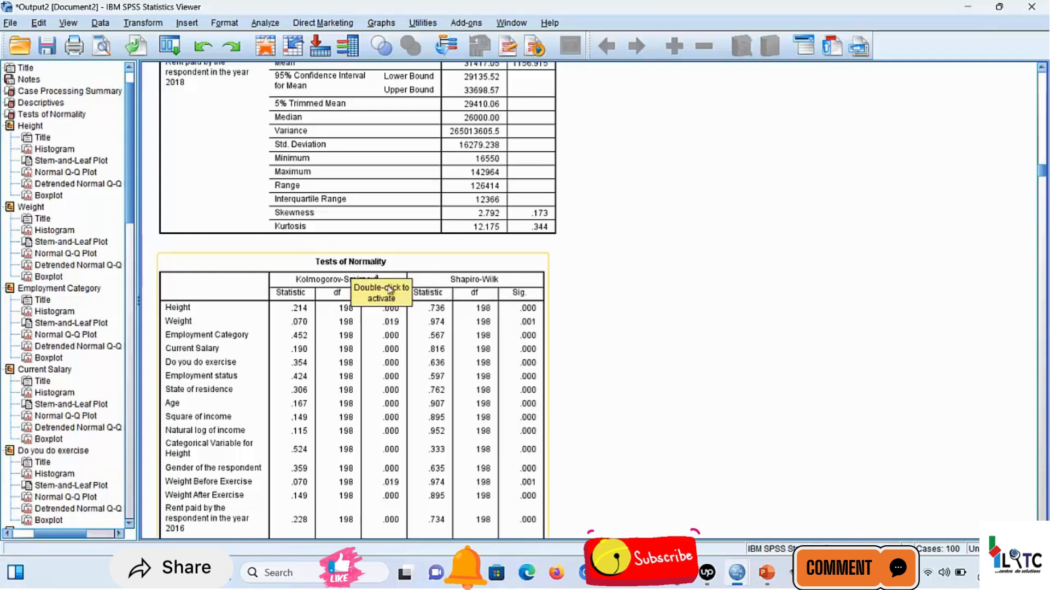
left_click(586, 321)
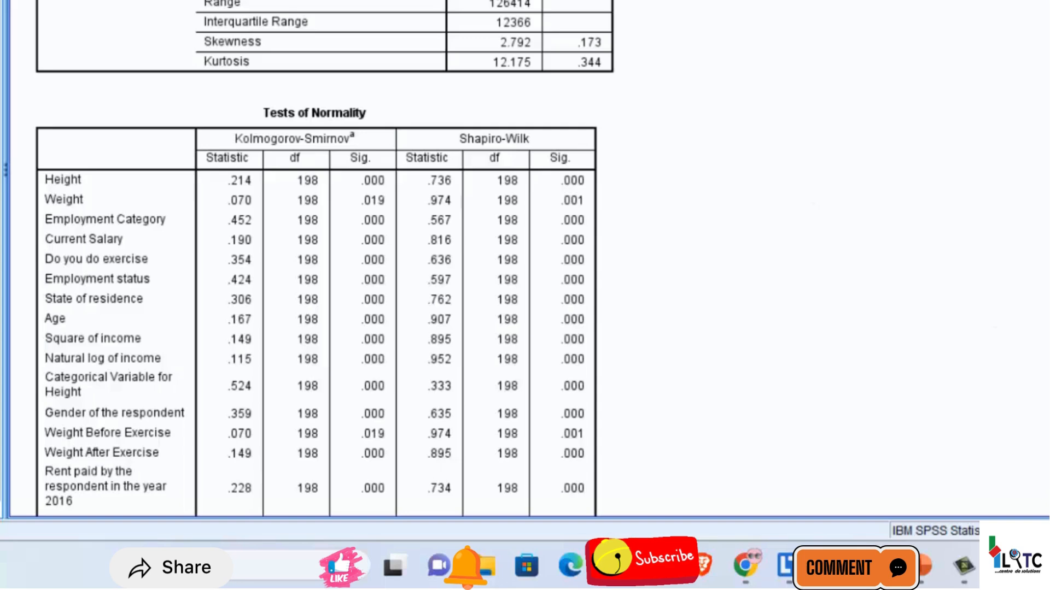
scroll(317, 257, "down", 10)
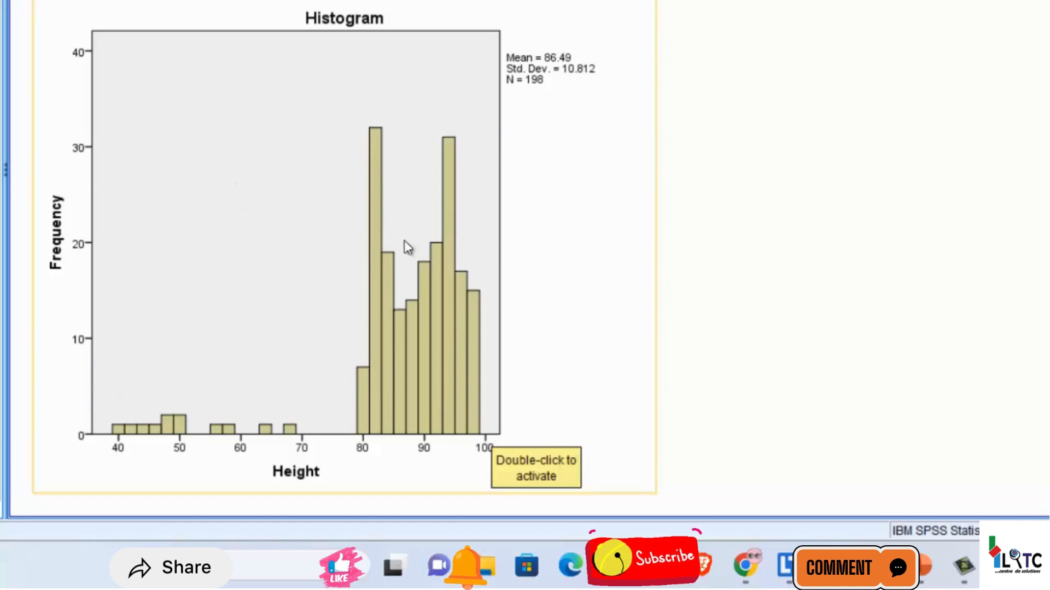
- Examine the shape of the Weight histogram in the Explore output, past the Height plots
left_click(957, 192)
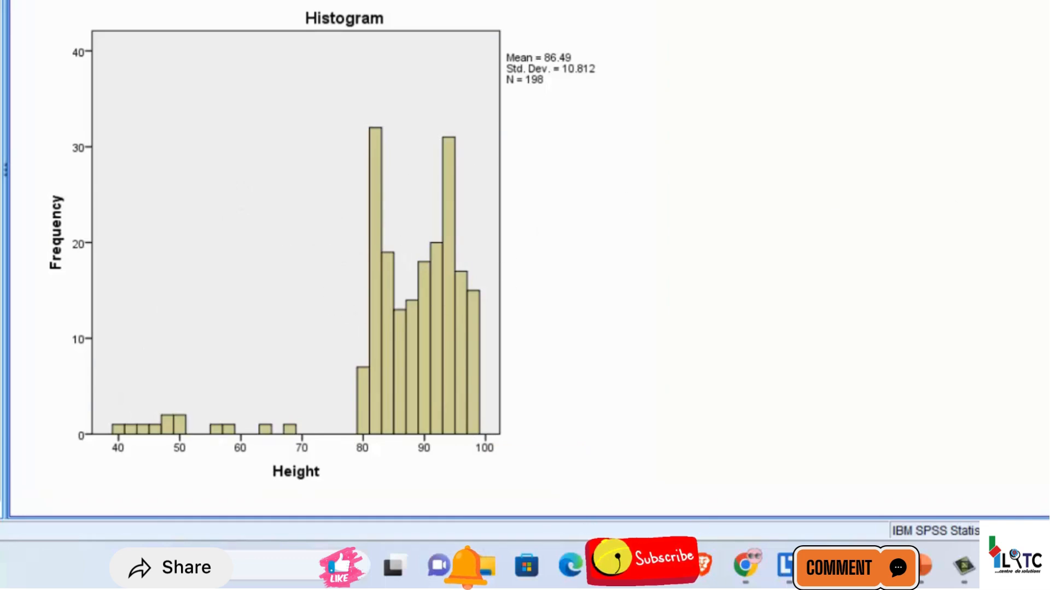
scroll(525, 257, "down", 20)
scroll(525, 257, "up", 5)
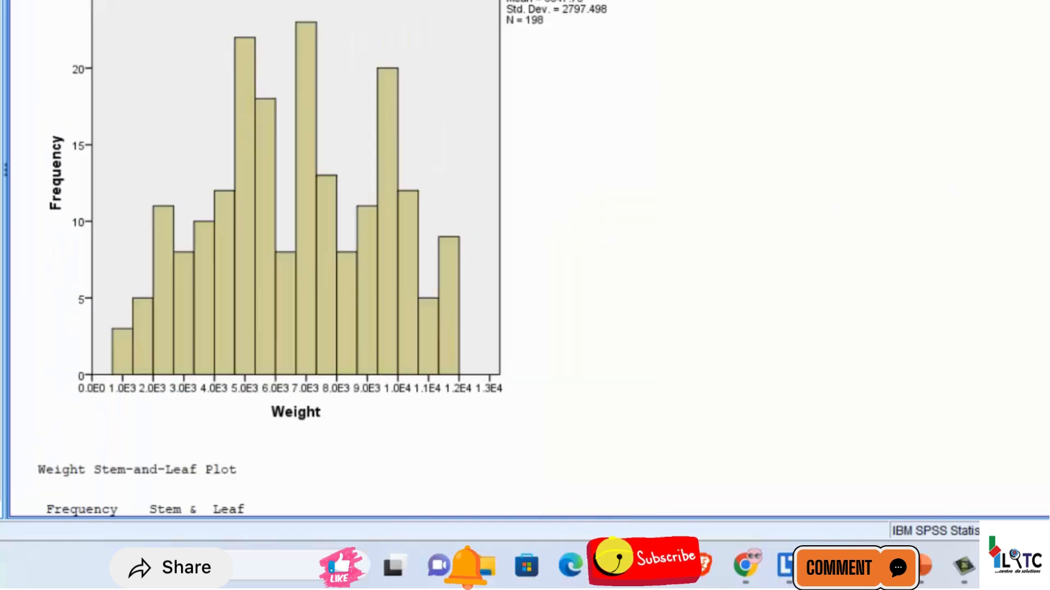
left_click(418, 97)
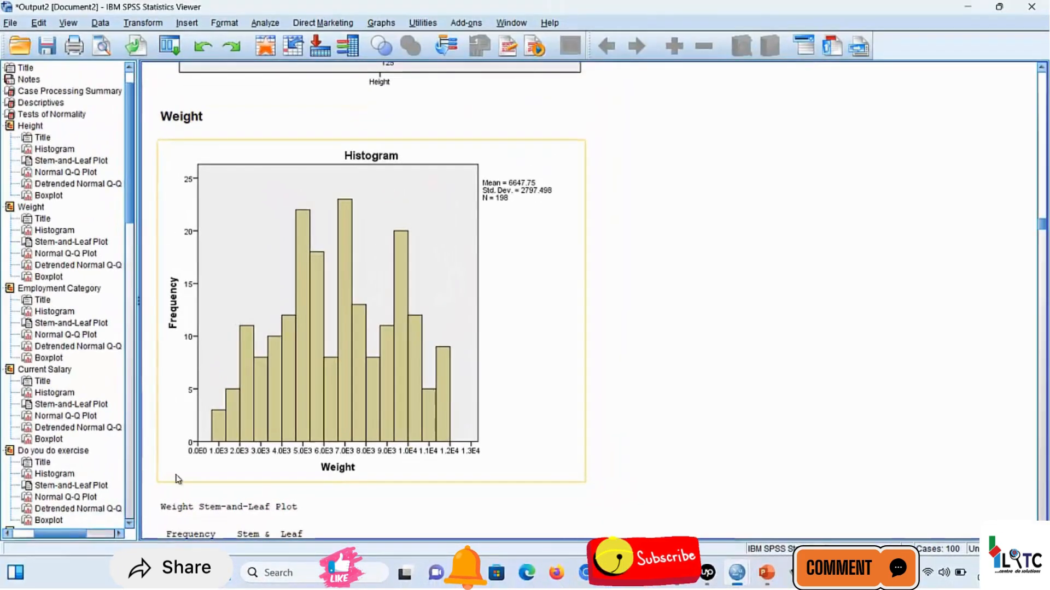
- Switch to the LRTC Workshop.sav data and look through the case records further down the dataset
mouse_move(736, 572)
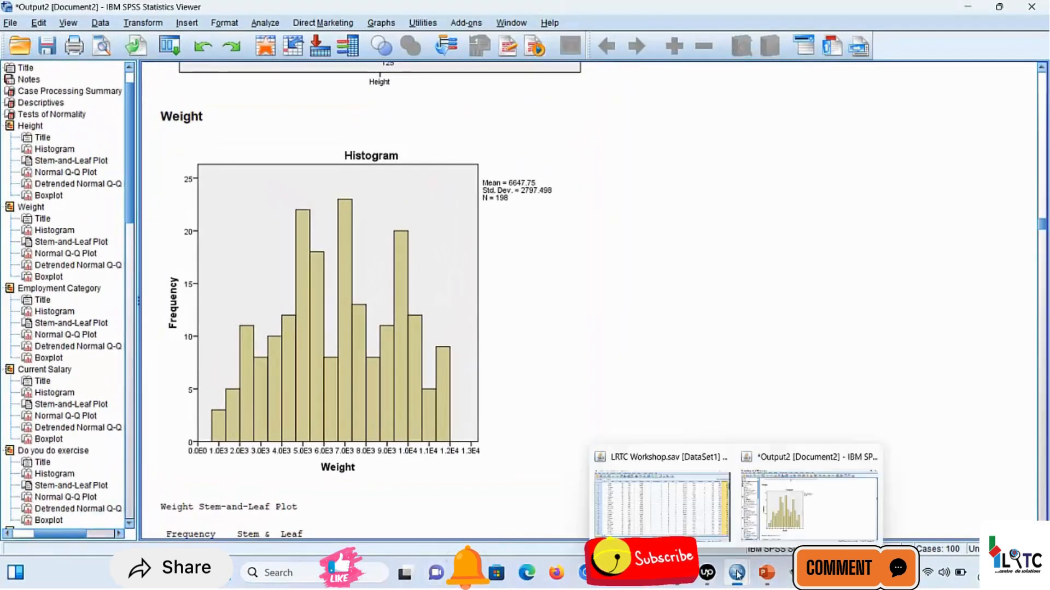
left_click(705, 511)
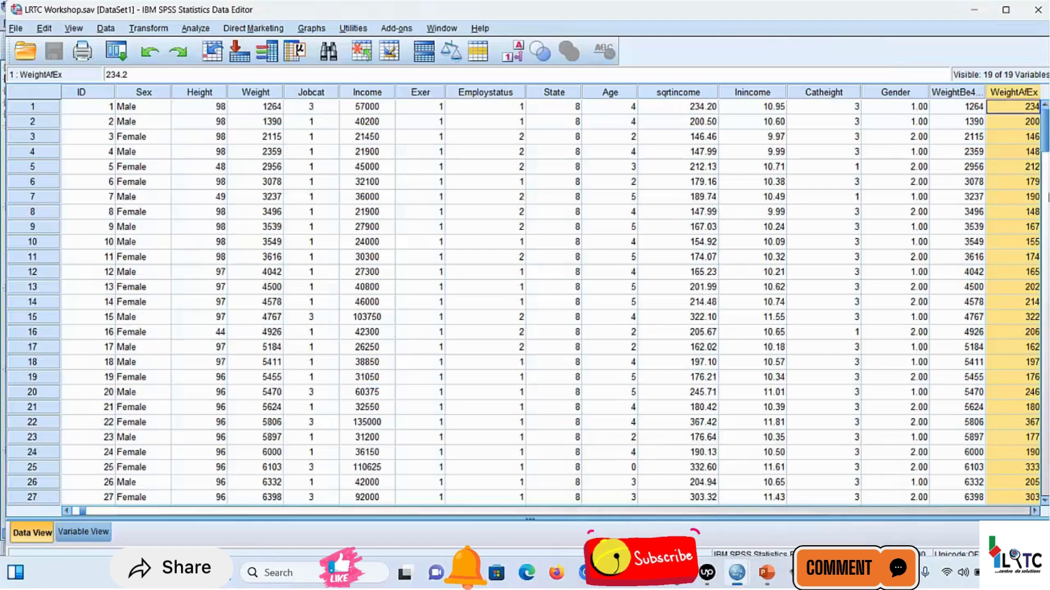
left_click_drag(1045, 141, 1031, 224)
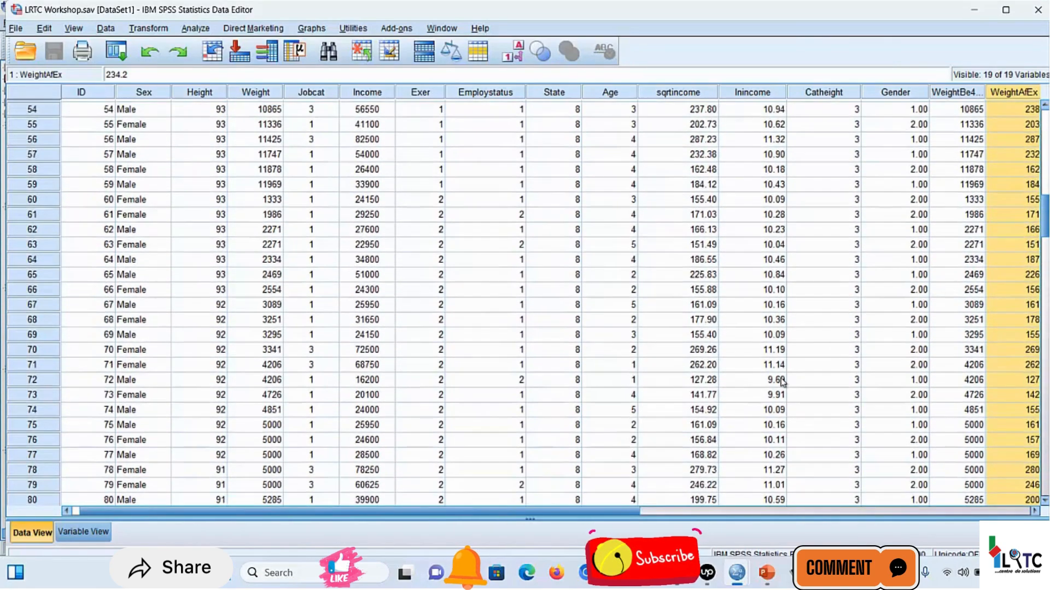
- Return to the output and compare the Height and Weight significance values in the Tests of Normality table
mouse_move(738, 574)
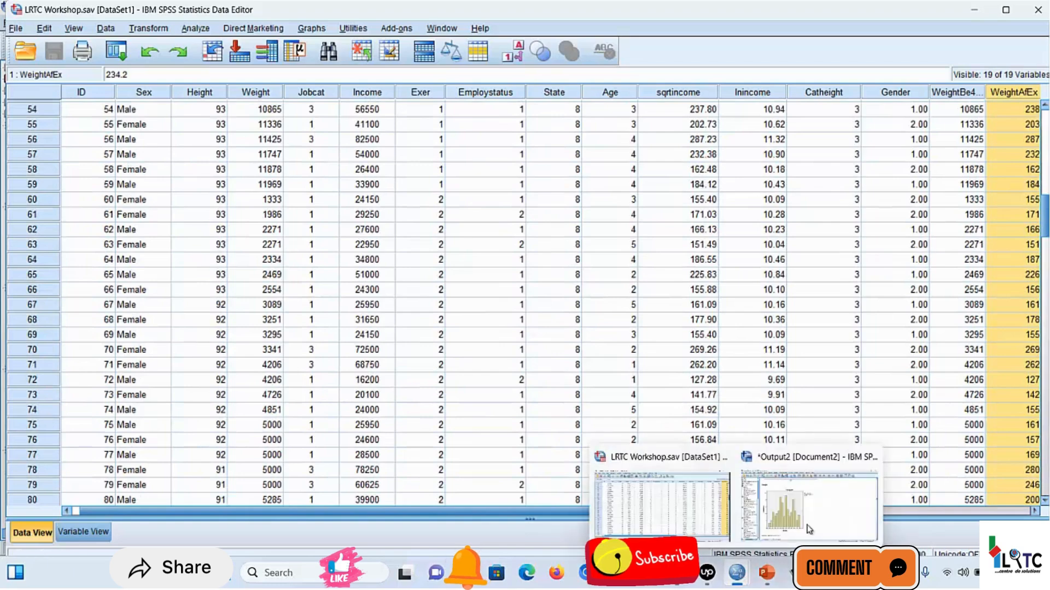
left_click(813, 524)
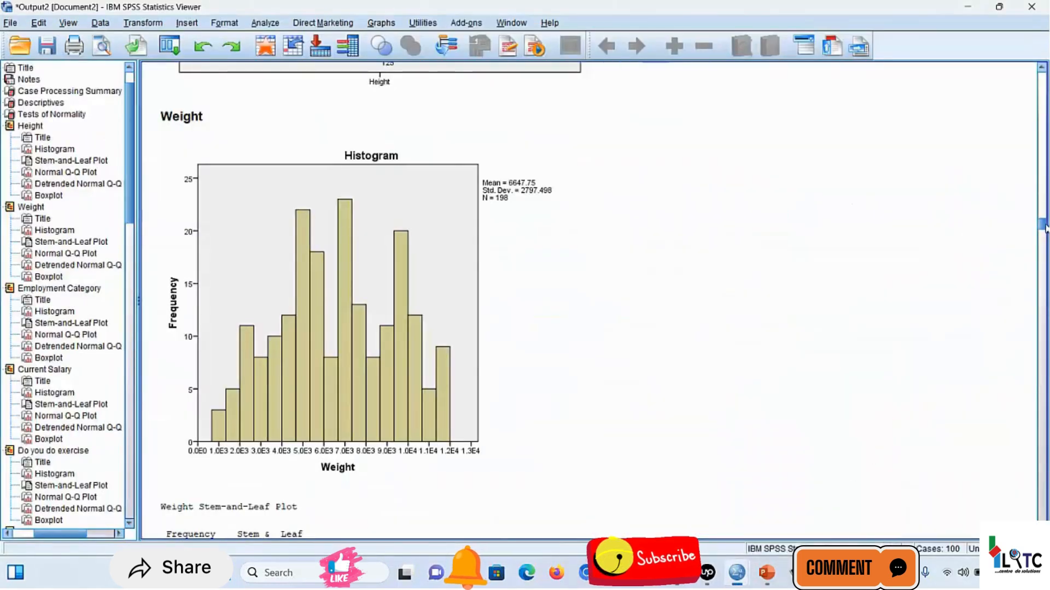
left_click_drag(1041, 227, 1030, 167)
left_click(472, 156)
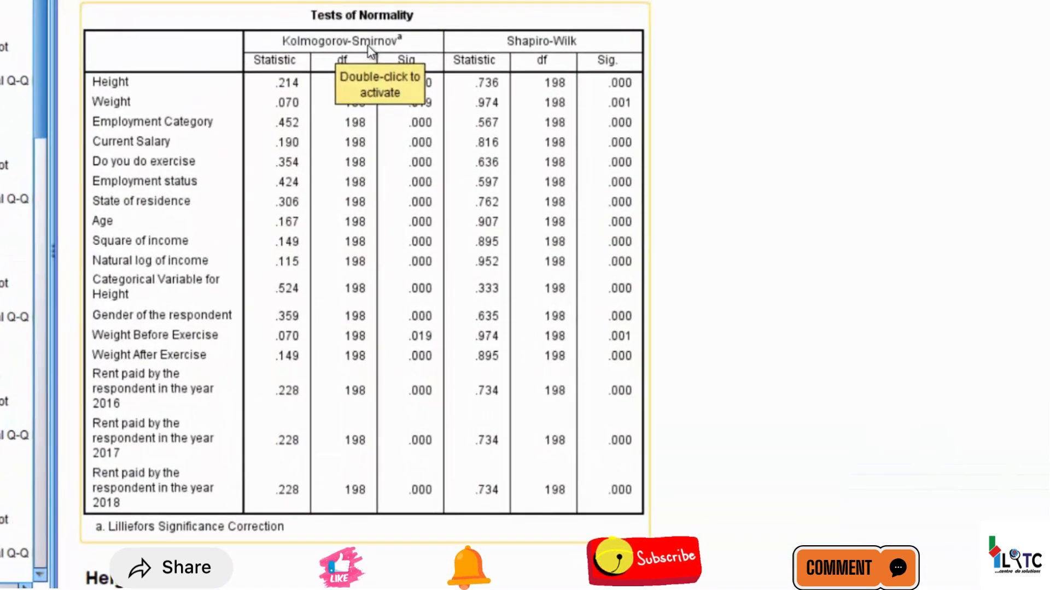
left_click(156, 87)
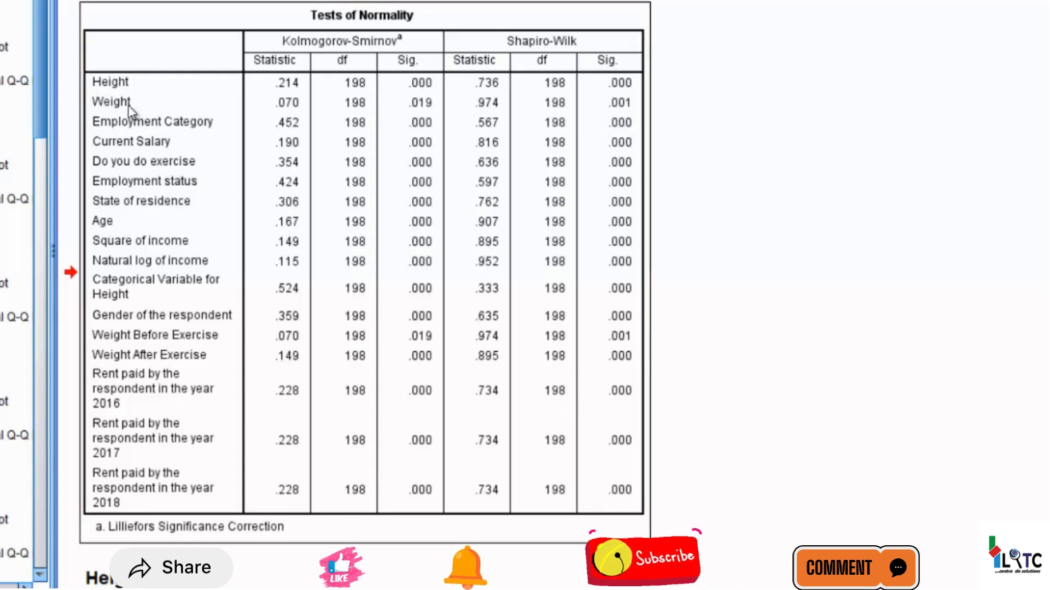
left_click(417, 114)
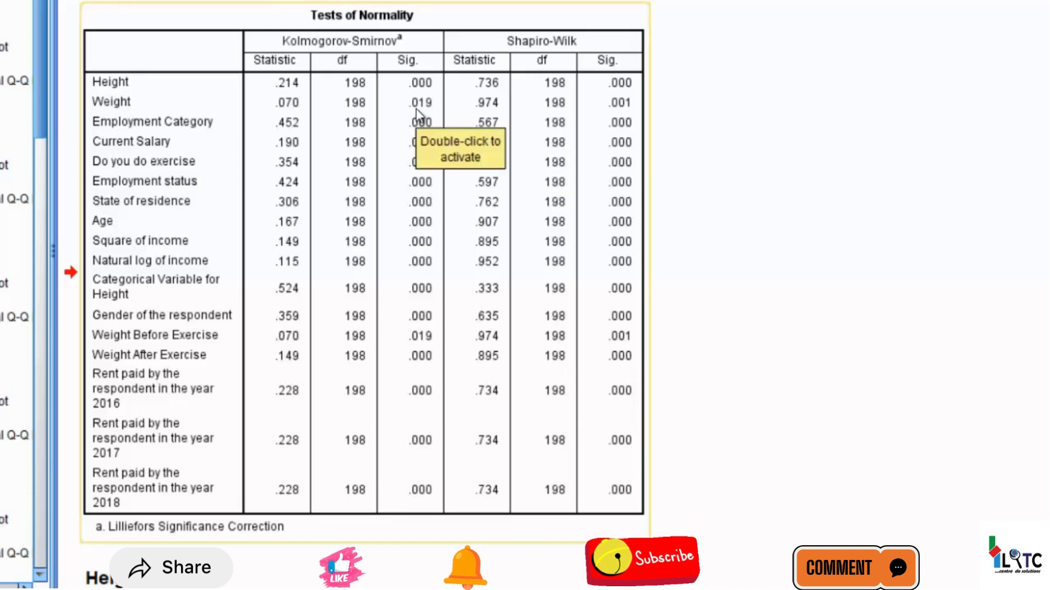